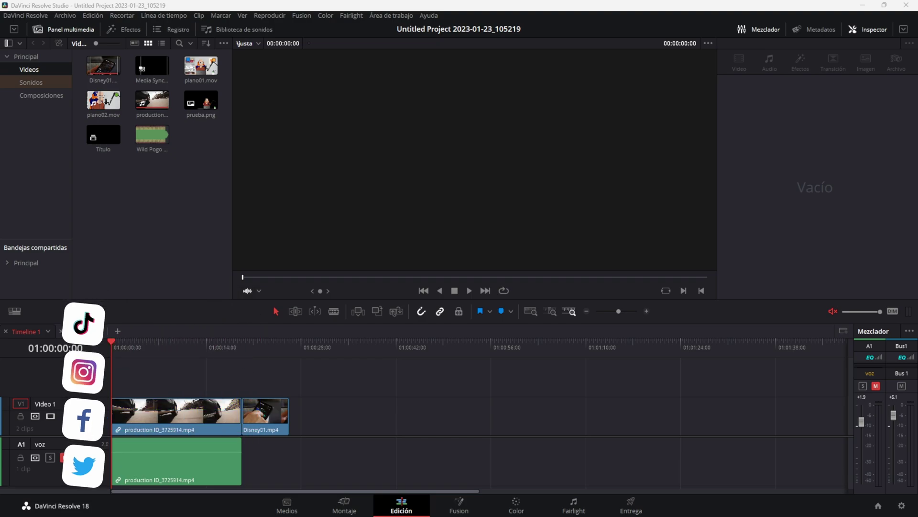
Step: Preview the timeline from the car clip to the Disney01.mp4 clip at 01:00:19:08
{"action": "left_click", "coordinate": [173, 347]}
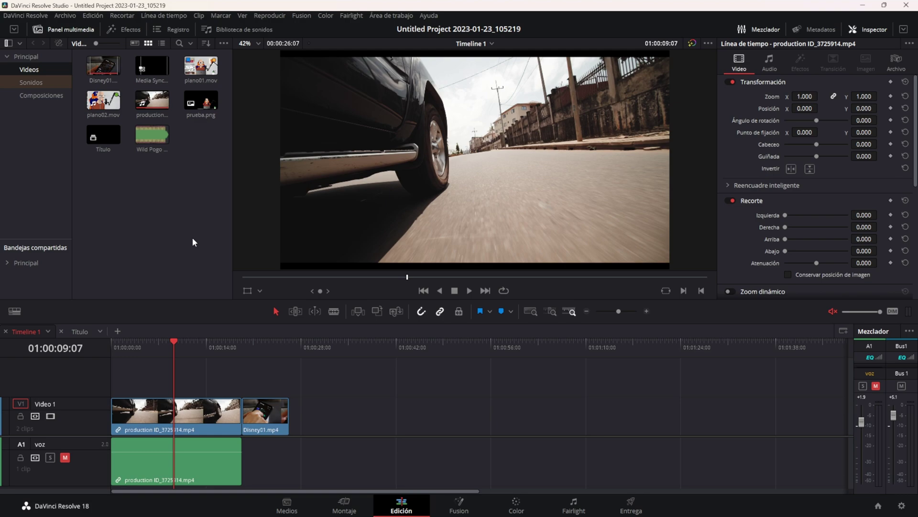
{"action": "left_click_drag", "start_coordinate": [239, 347], "coordinate": [266, 345]}
{"action": "left_click", "coordinate": [284, 414]}
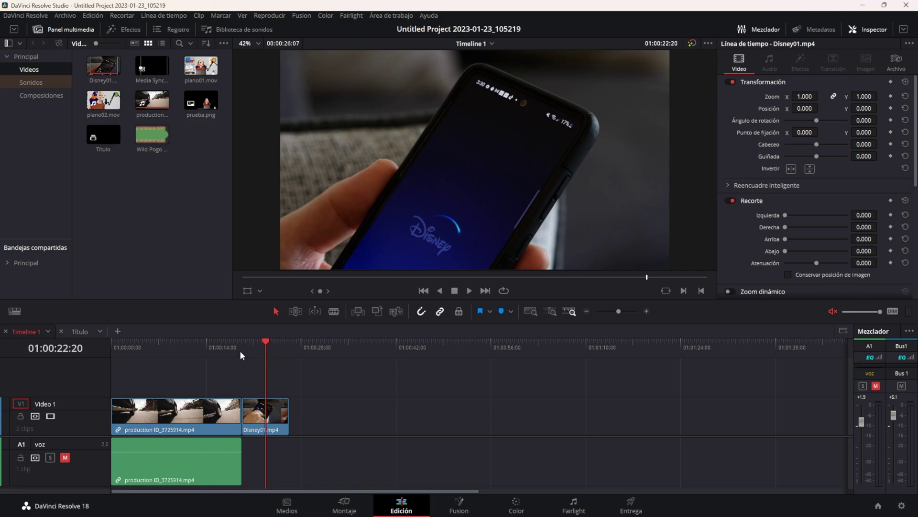
{"action": "left_click_drag", "start_coordinate": [240, 349], "coordinate": [243, 344]}
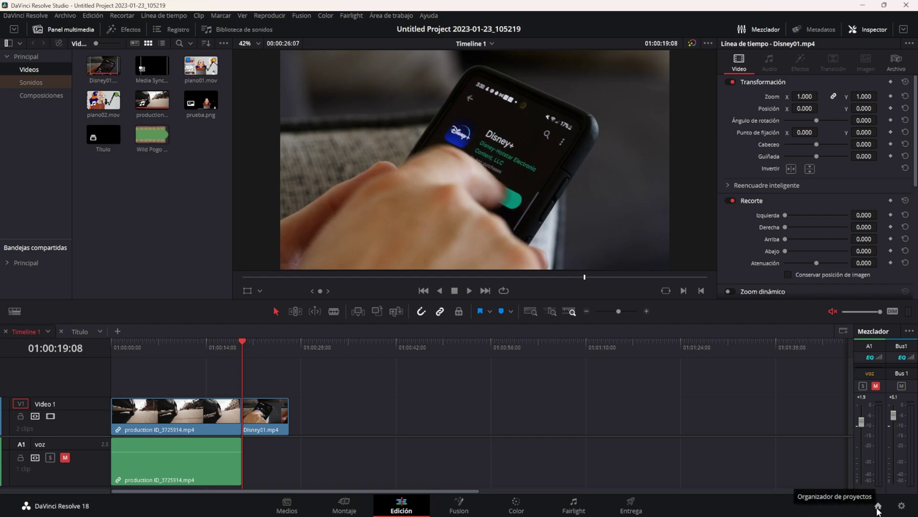
Step: Enable dynamic project switching (Selección dinámica de proyectos) in the project manager
{"action": "left_click", "coordinate": [878, 509]}
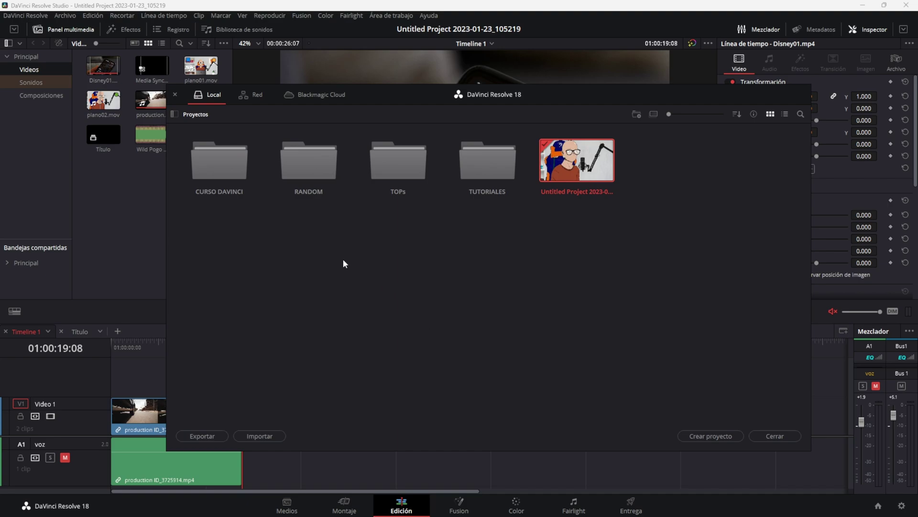
{"action": "right_click", "coordinate": [389, 275]}
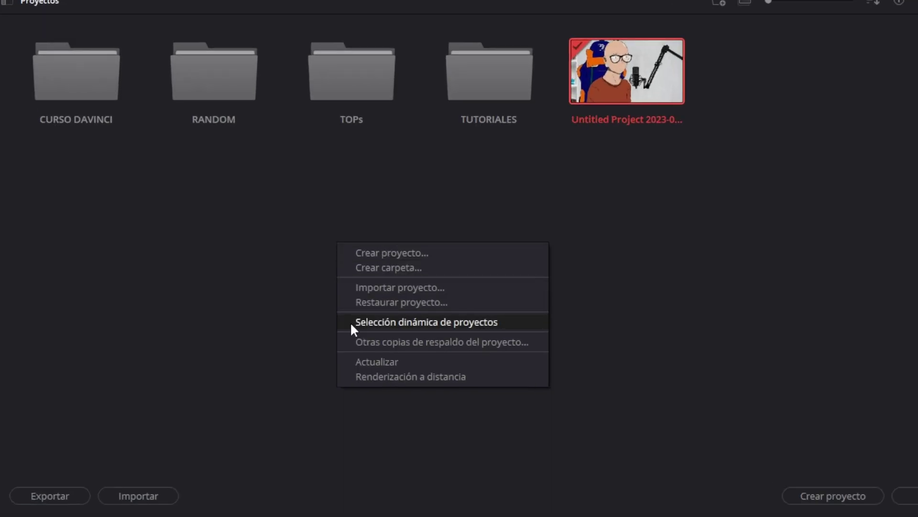
{"action": "left_click", "coordinate": [354, 322]}
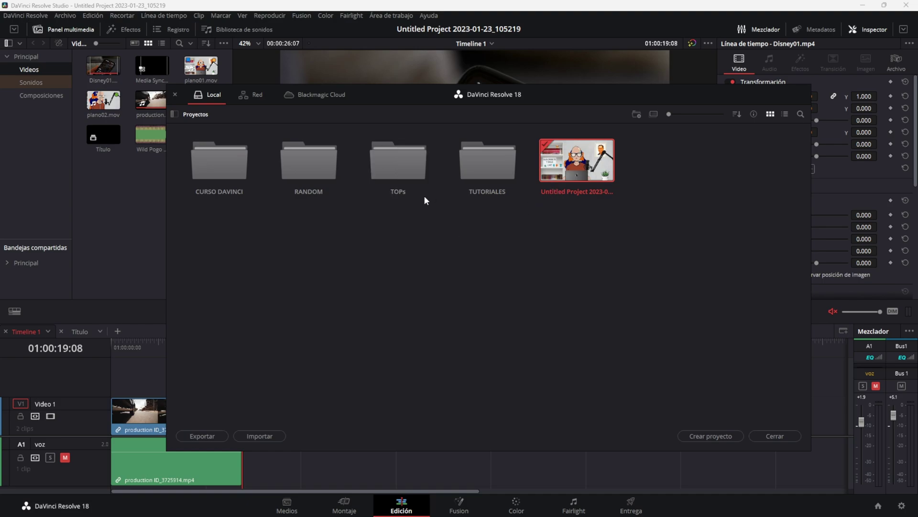
Step: Open the '5 alternativas Photoshop' project inside the TOPs folder
{"action": "double_click", "coordinate": [397, 167]}
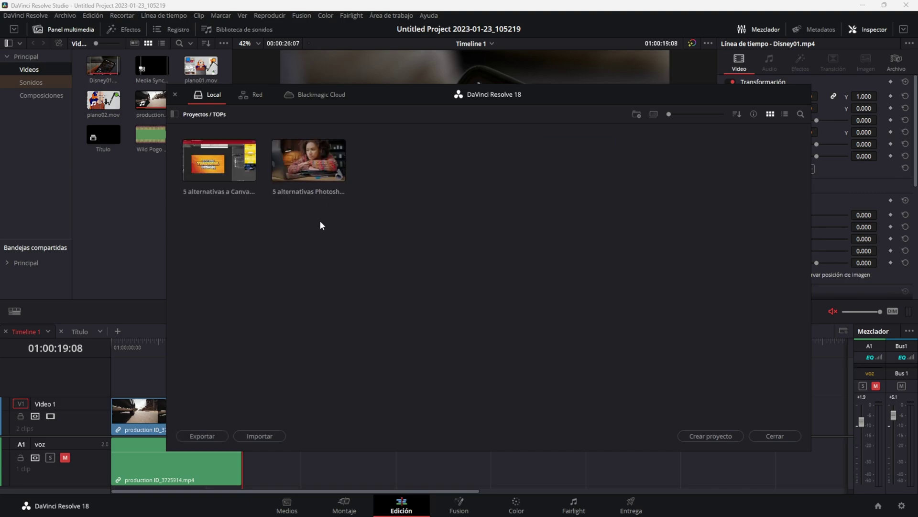
{"action": "left_click", "coordinate": [290, 165]}
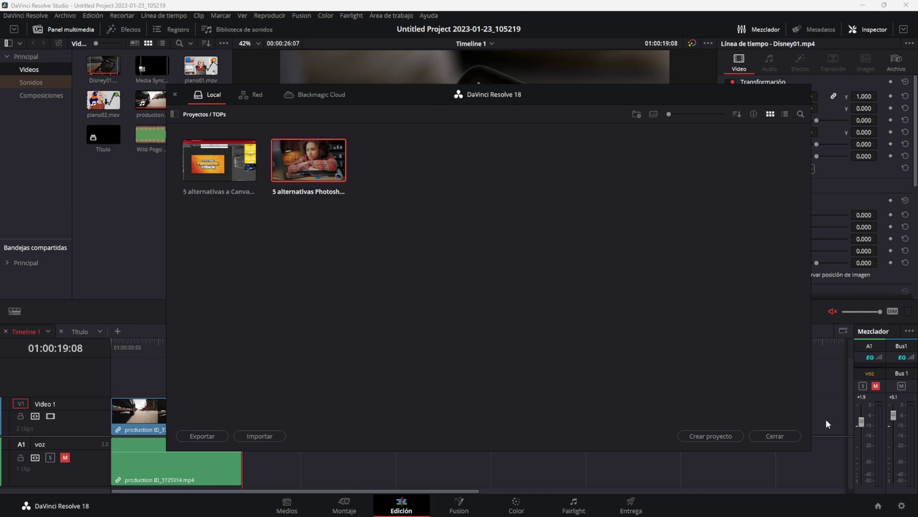
{"action": "right_click", "coordinate": [289, 172]}
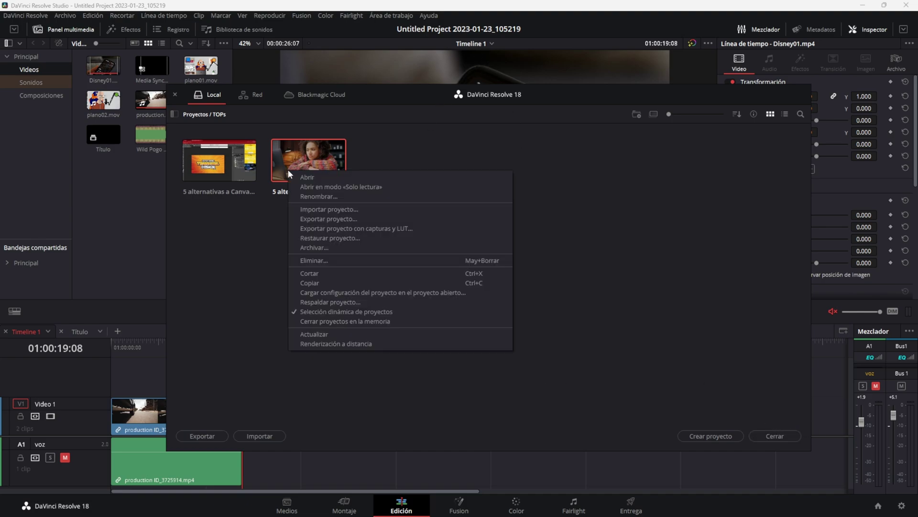
{"action": "left_click", "coordinate": [301, 177]}
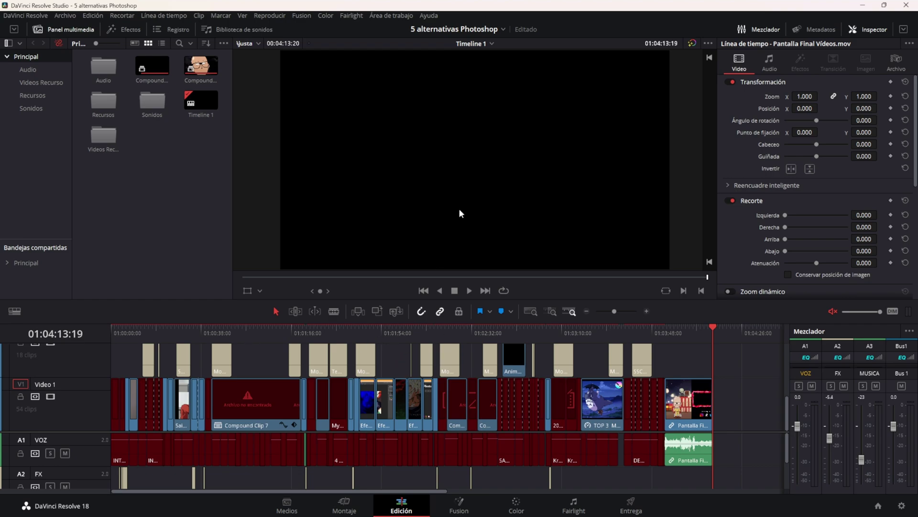
Step: Copy the anime-effect clip at 01:01:55 on V1 and show the open-projects list
{"action": "left_click", "coordinate": [384, 334]}
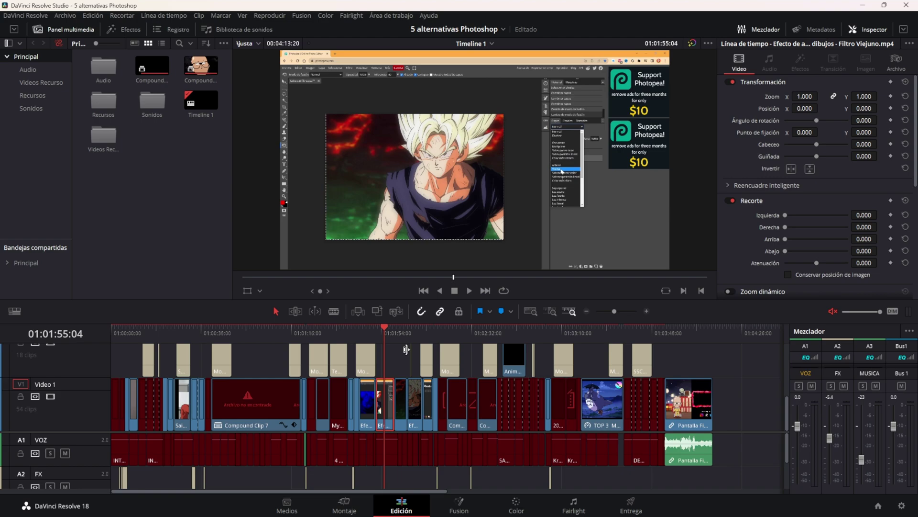
{"action": "key", "text": "ctrl+c"}
{"action": "left_click", "coordinate": [504, 32]}
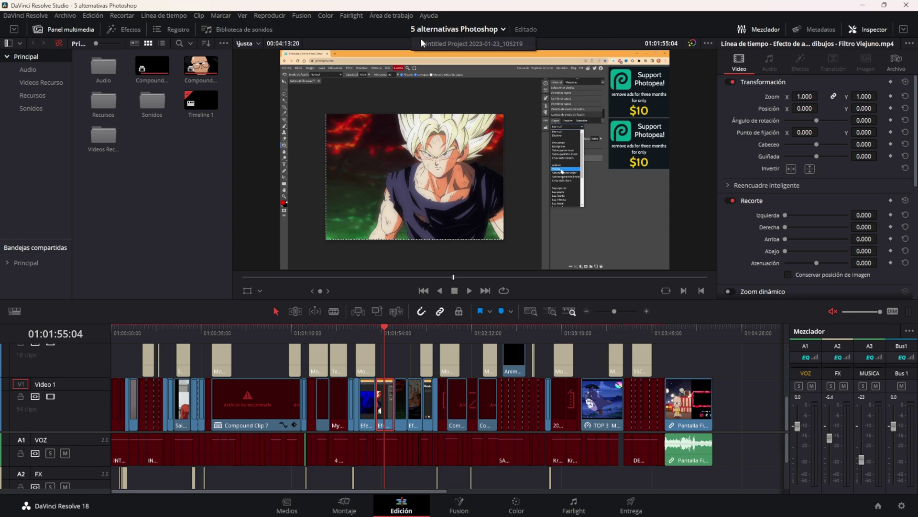
Step: Switch to Untitled Project and paste the anime clip at 01:00:29:11, nudging it slightly earlier
{"action": "left_click", "coordinate": [454, 44]}
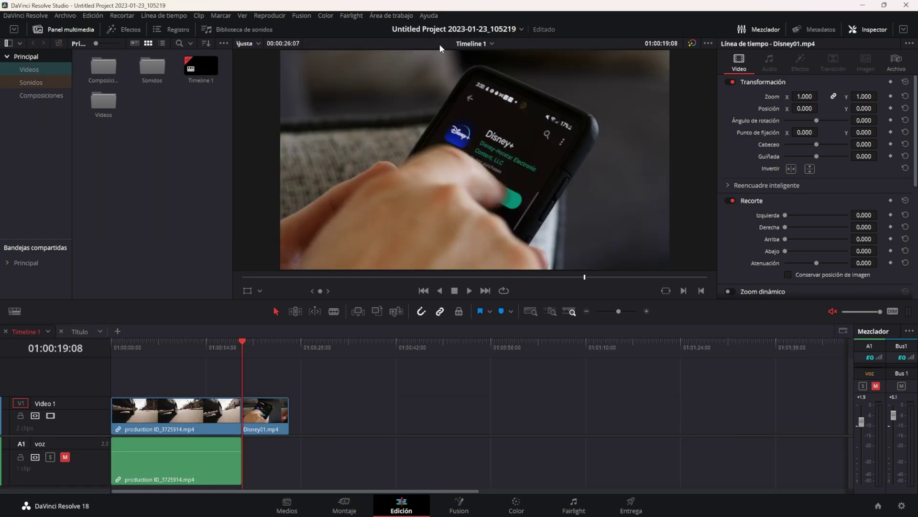
{"action": "left_click", "coordinate": [311, 342]}
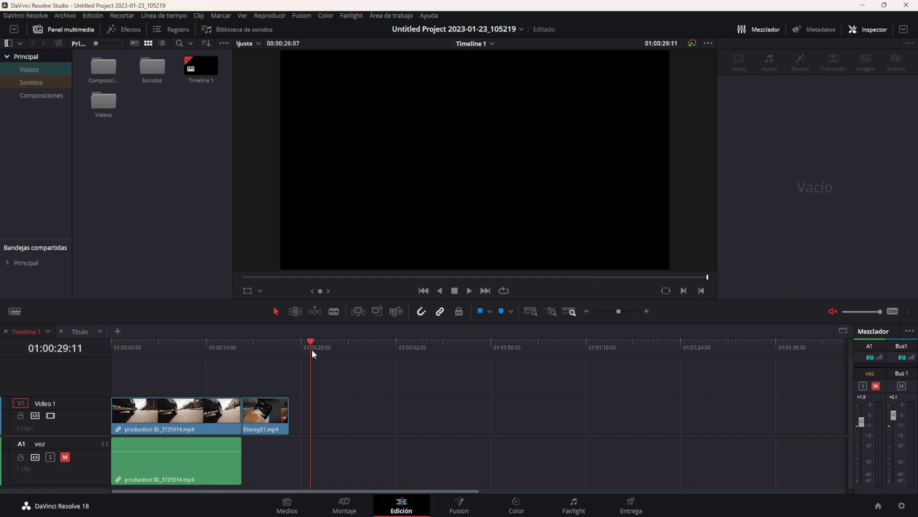
{"action": "key", "text": "ctrl+v"}
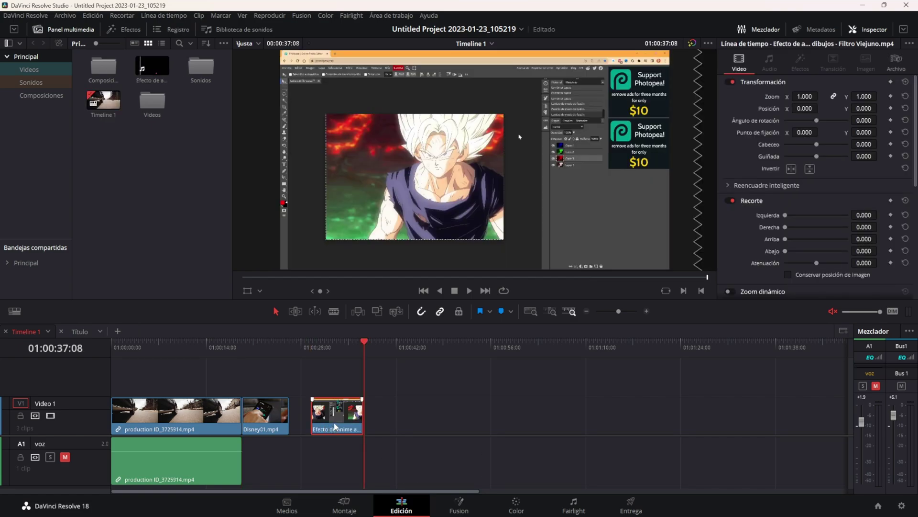
{"action": "mouse_move", "coordinate": [335, 428]}
{"action": "left_mouse_down"}
{"action": "mouse_move", "coordinate": [321, 425]}
{"action": "mouse_move", "coordinate": [337, 425]}
{"action": "left_mouse_up"}
Step: Preview the pasted clip at 01:00:33:05, 01:00:34:18 and its end, then show the Deliver page
{"action": "left_click", "coordinate": [337, 353]}
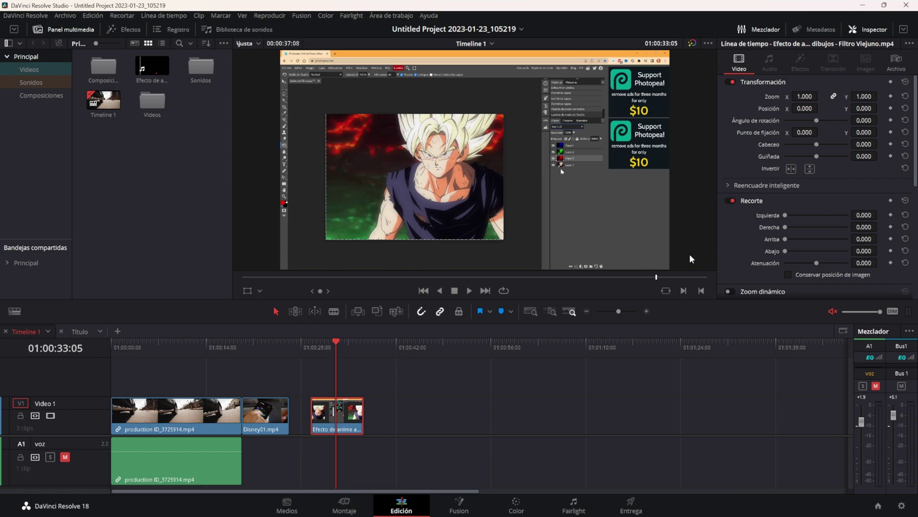
{"action": "left_click", "coordinate": [347, 345]}
{"action": "left_click", "coordinate": [364, 346]}
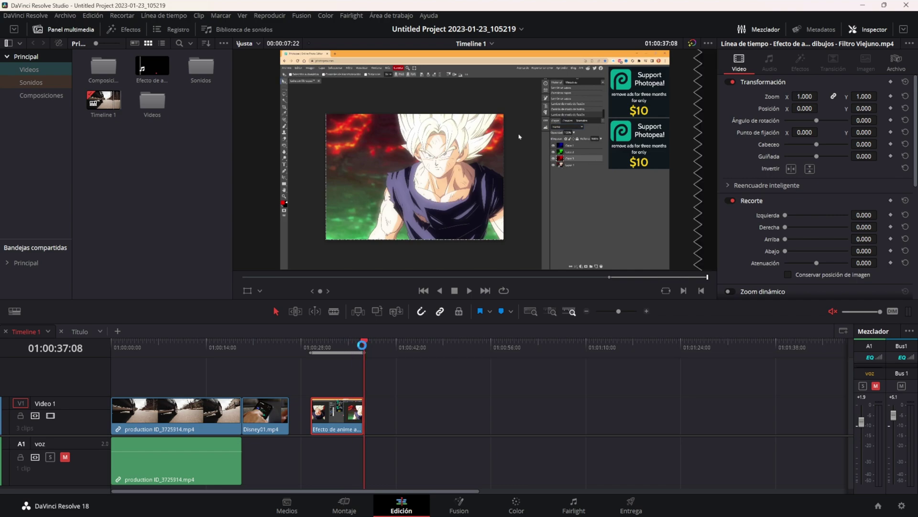
{"action": "left_click", "coordinate": [631, 502]}
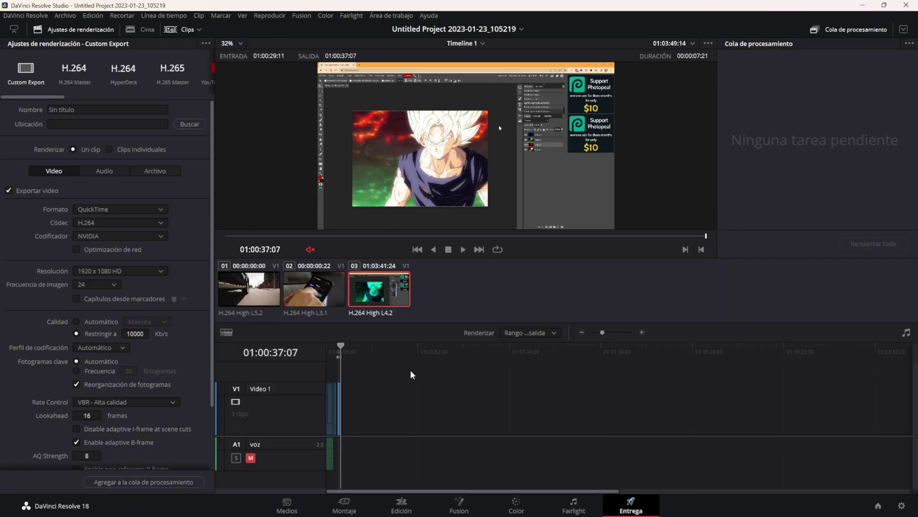
Step: Go back to the Edit page and preview the pasted anime clip at 01:00:33:15
{"action": "left_click", "coordinate": [407, 506]}
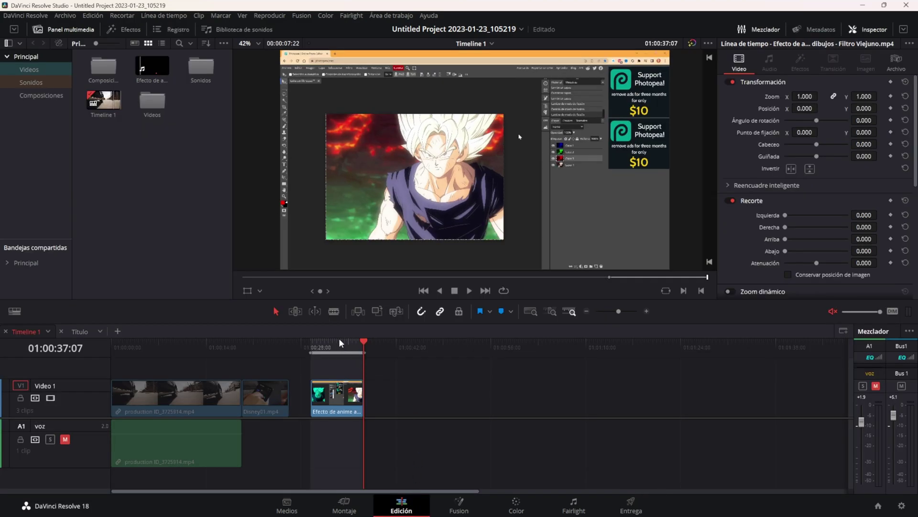
{"action": "left_click", "coordinate": [339, 341]}
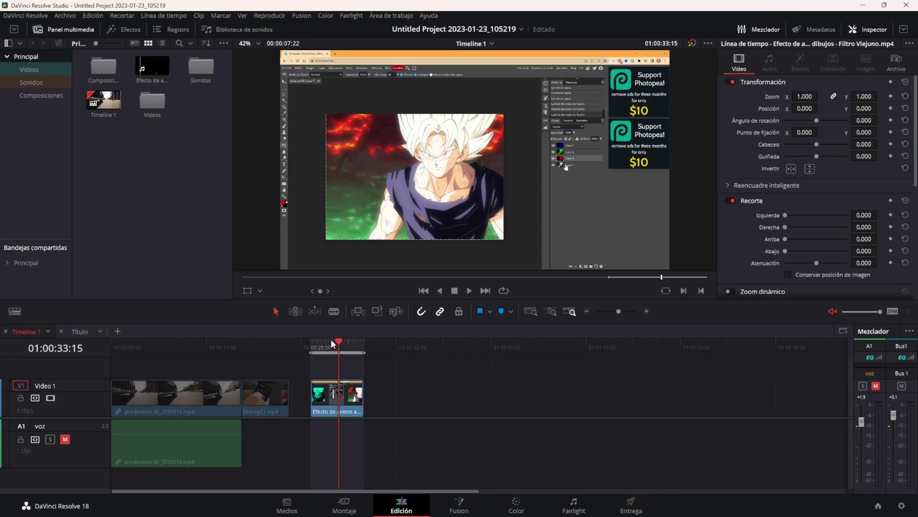